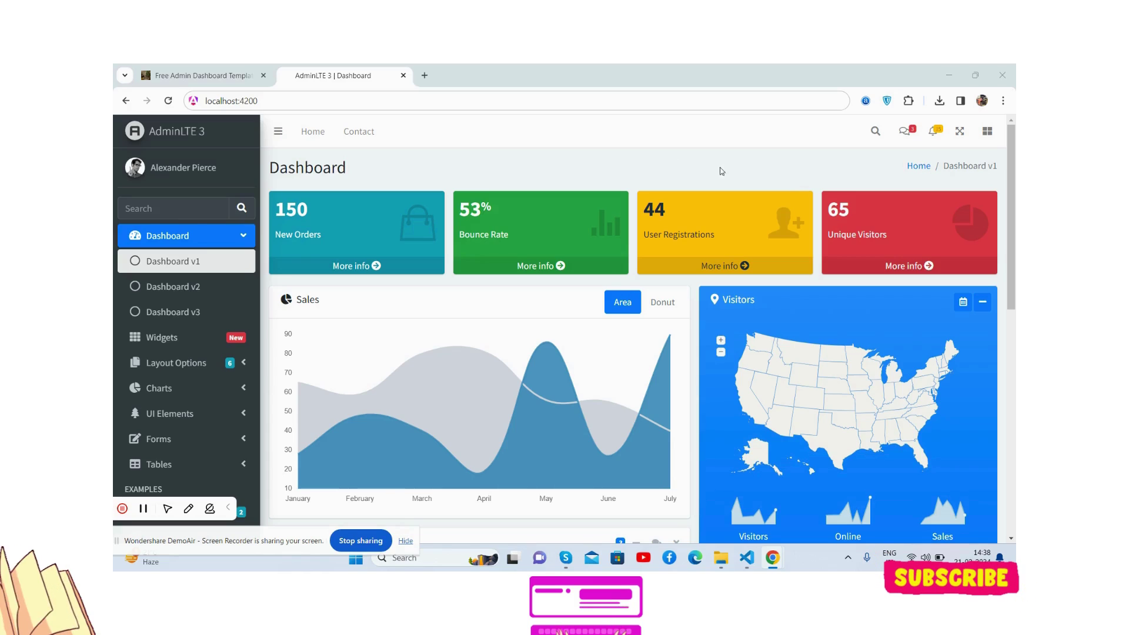
Step: Collapse and re-expand the sidebar, open and close the navbar search, then preview messages and notifications
{"action": "left_click", "coordinate": [278, 131]}
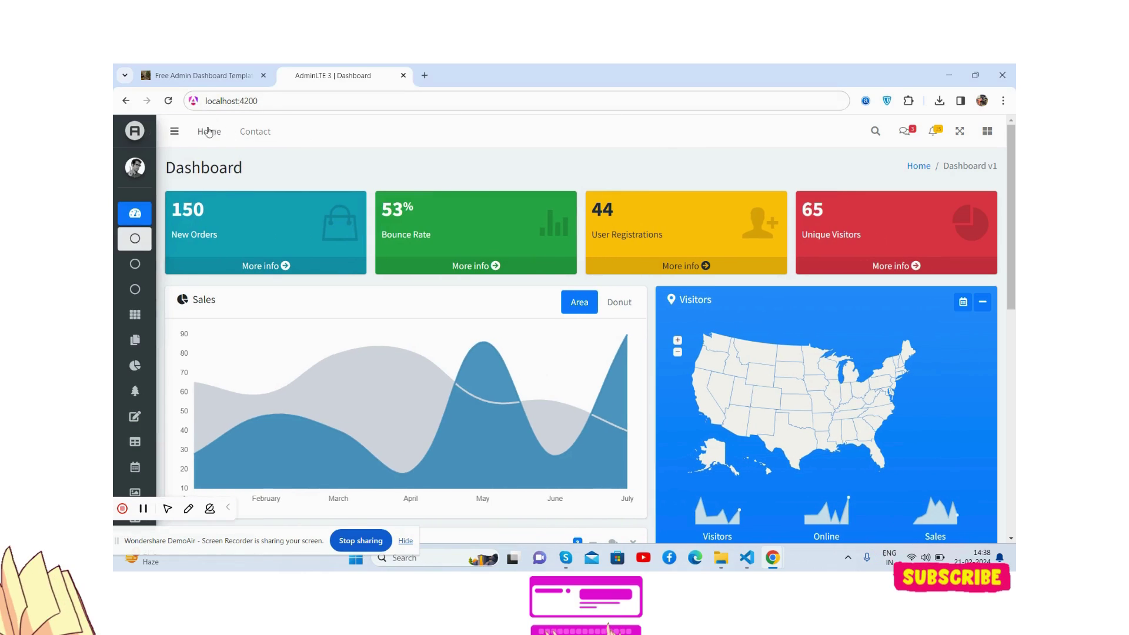
{"action": "left_click", "coordinate": [174, 133]}
{"action": "left_click", "coordinate": [876, 133]}
{"action": "left_click", "coordinate": [990, 131]}
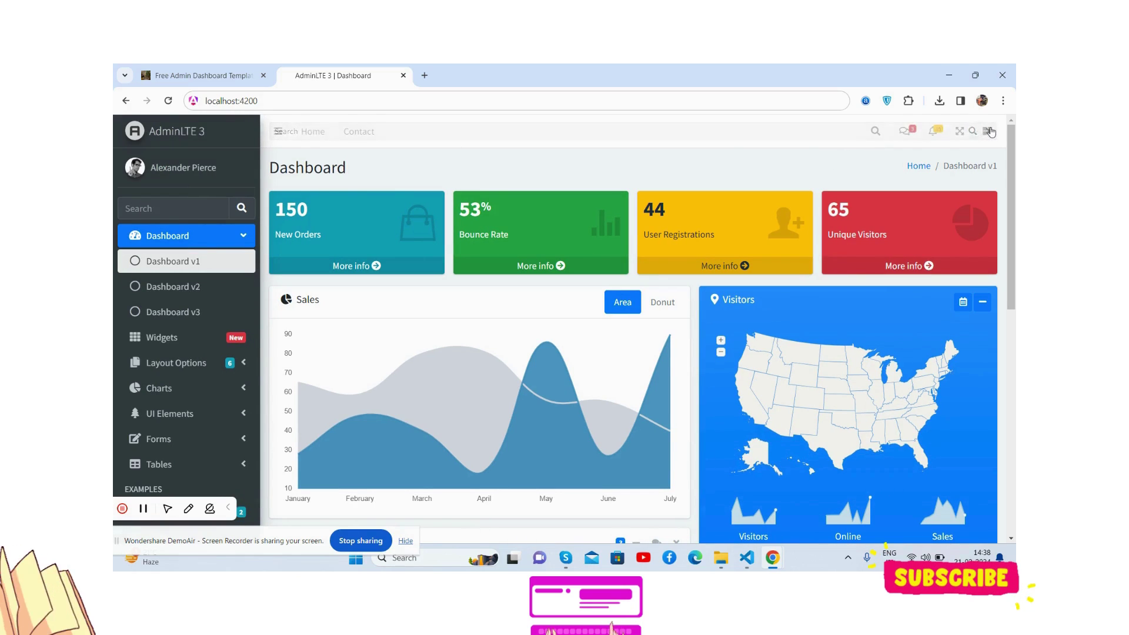
{"action": "left_click", "coordinate": [904, 132]}
{"action": "left_click", "coordinate": [934, 133]}
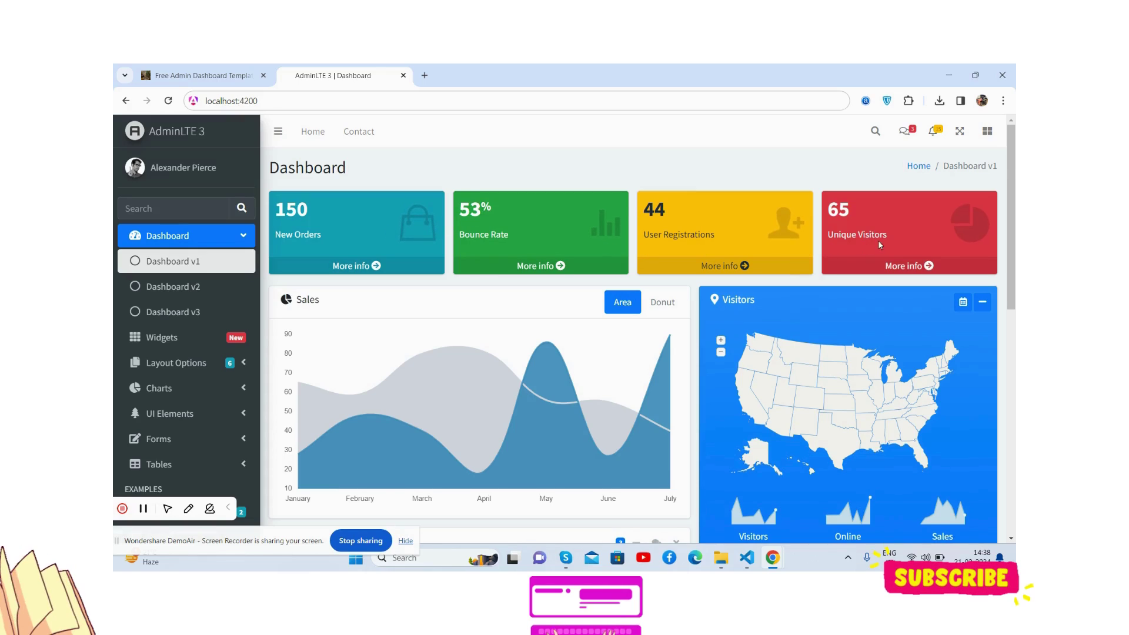
{"action": "scroll", "coordinate": [474, 268], "scroll_direction": "down", "scroll_amount": 2}
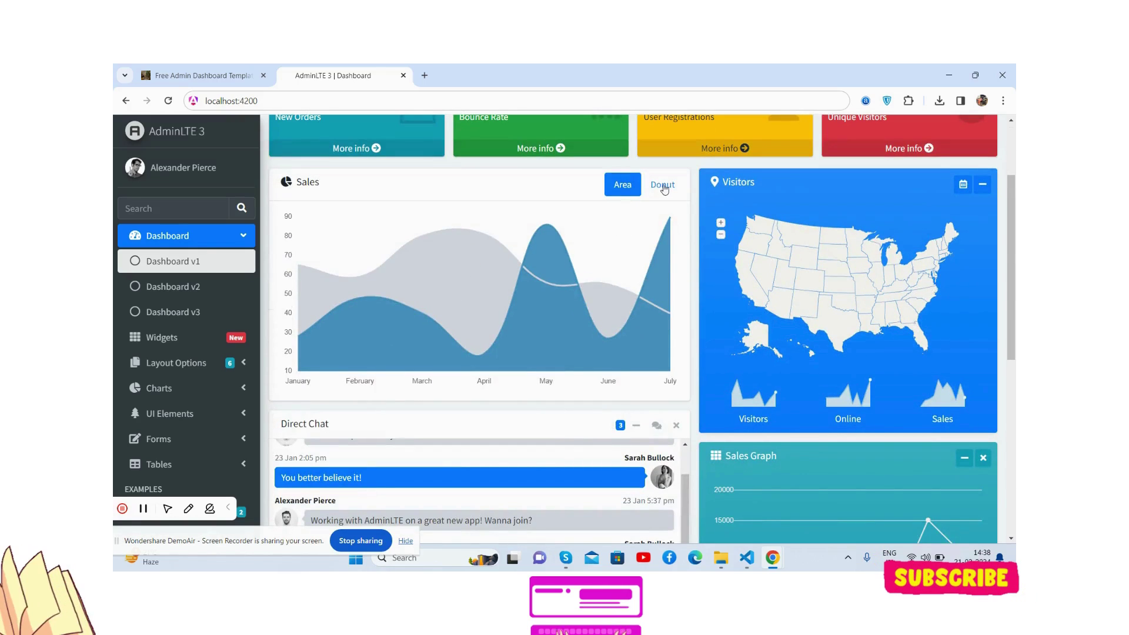
{"action": "scroll", "coordinate": [811, 255], "scroll_direction": "down", "scroll_amount": 4}
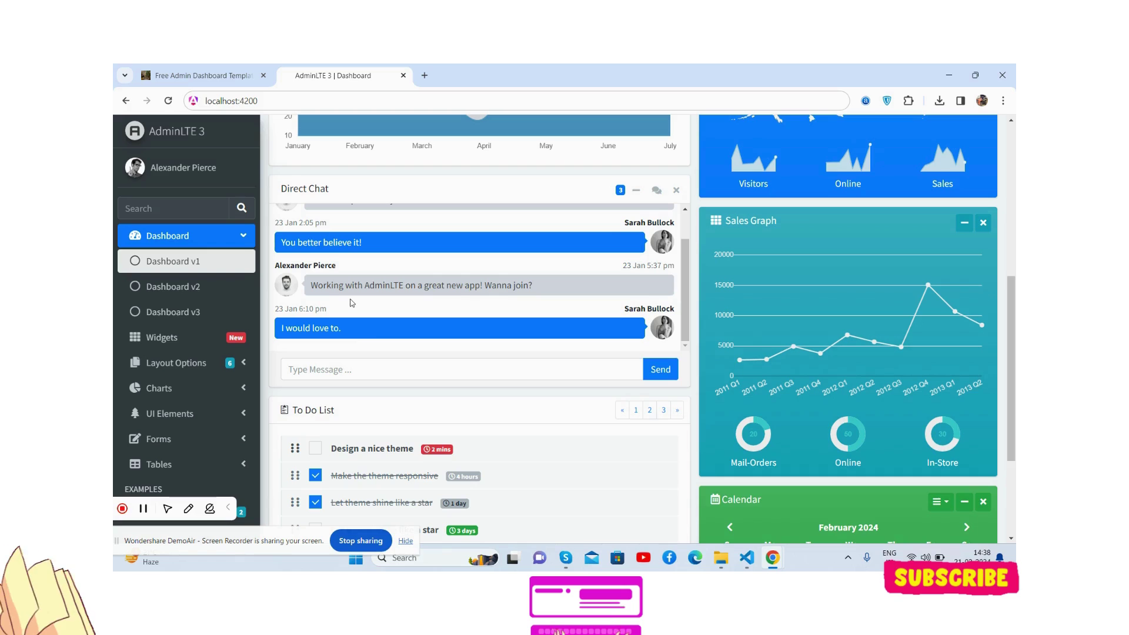
{"action": "scroll", "coordinate": [876, 308], "scroll_direction": "down", "scroll_amount": 2}
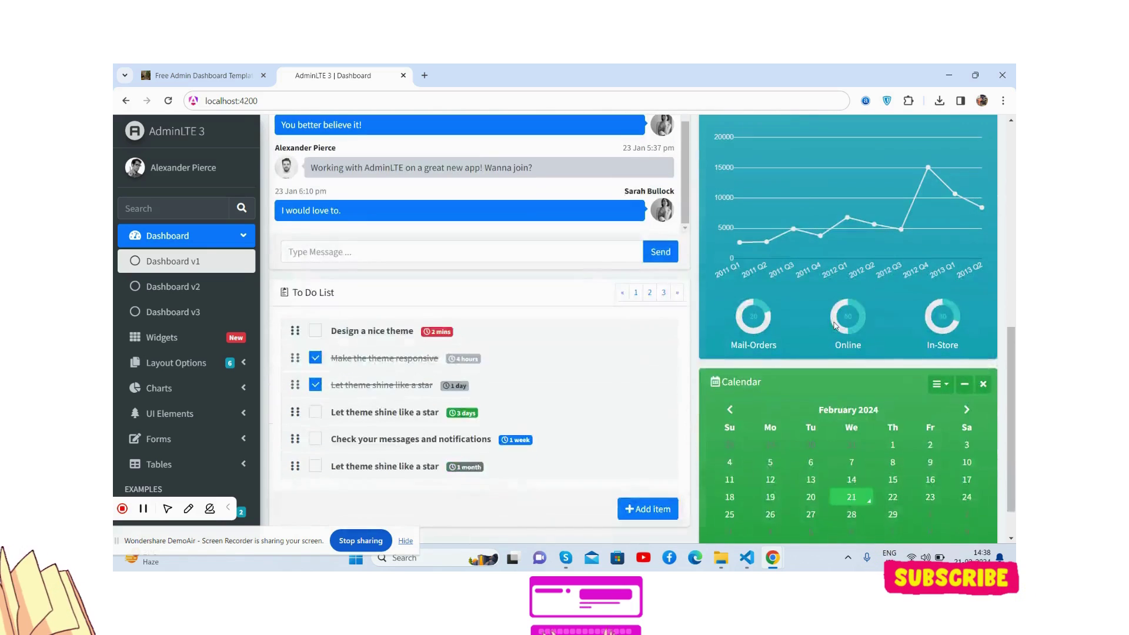
{"action": "scroll", "coordinate": [594, 361], "scroll_direction": "up", "scroll_amount": 5}
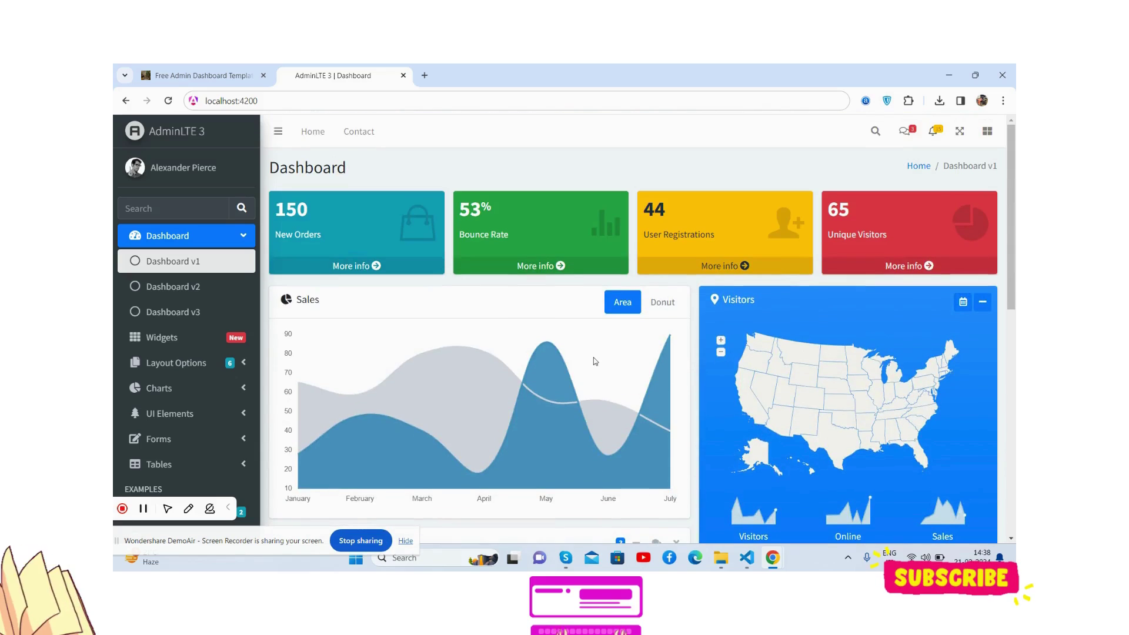
{"action": "scroll", "coordinate": [593, 361], "scroll_direction": "down", "scroll_amount": 6}
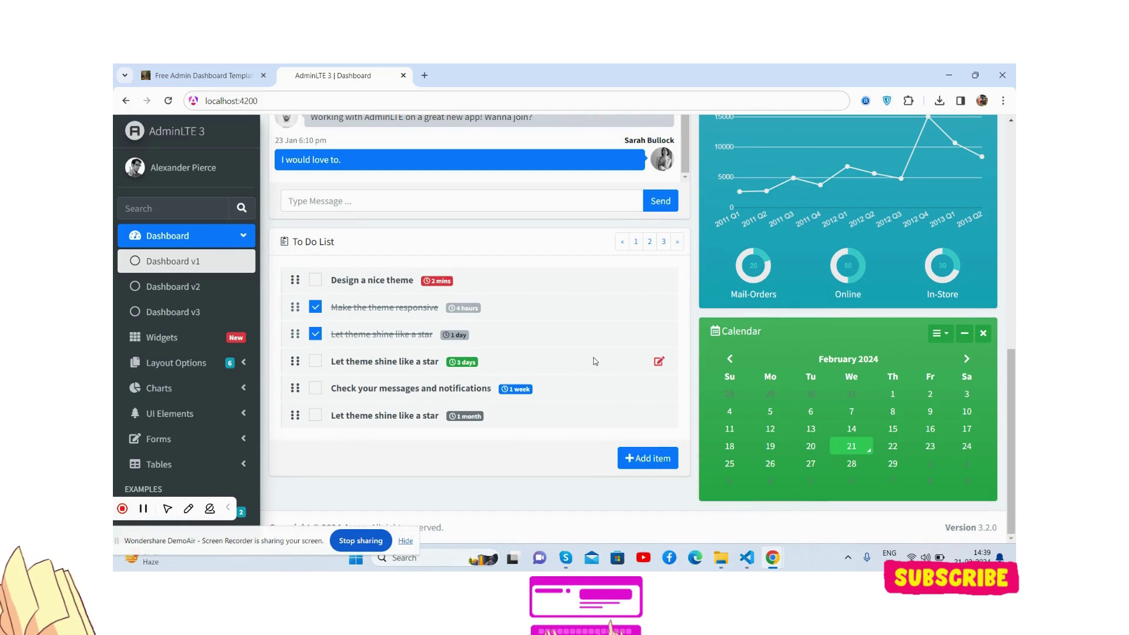
{"action": "scroll", "coordinate": [593, 361], "scroll_direction": "up", "scroll_amount": 3}
{"action": "scroll", "coordinate": [594, 361], "scroll_direction": "up", "scroll_amount": 5}
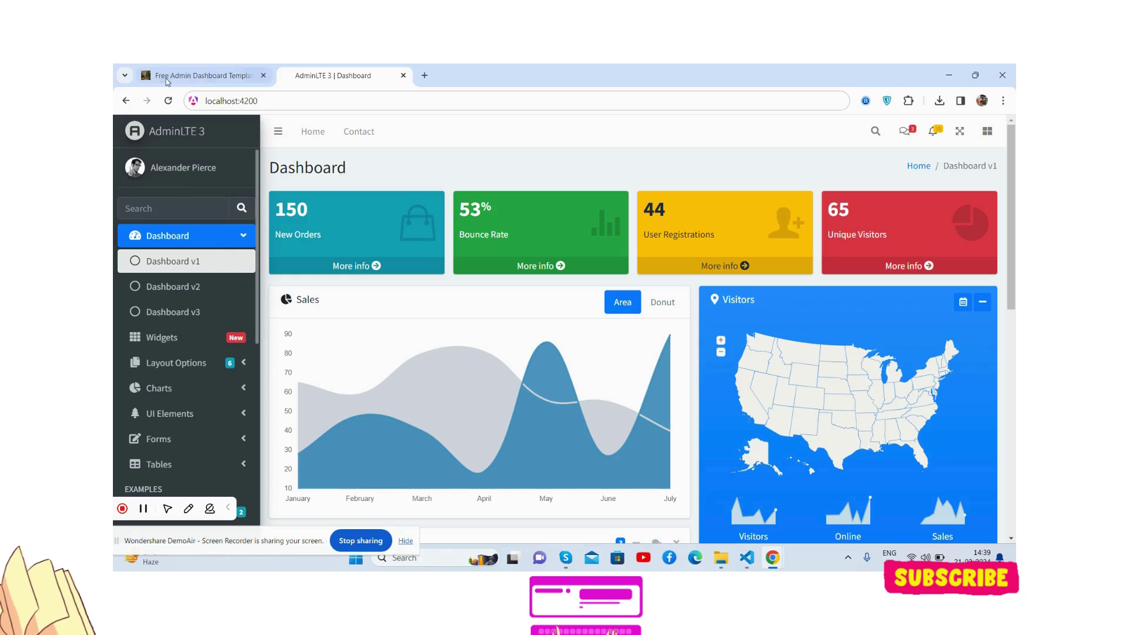
Step: Visit therichpost's free admin templates and Contact & Advertise pages, returning each time to AdminLTE 3
{"action": "left_click", "coordinate": [190, 76]}
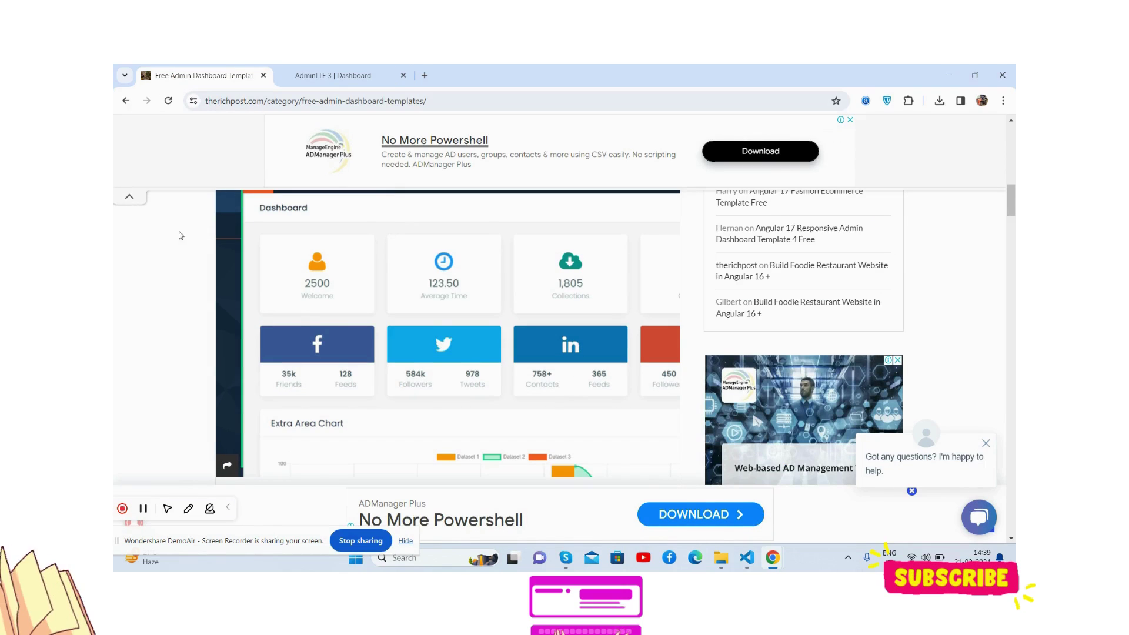
{"action": "scroll", "coordinate": [303, 313], "scroll_direction": "up", "scroll_amount": 5}
{"action": "scroll", "coordinate": [302, 316], "scroll_direction": "up", "scroll_amount": 2}
{"action": "scroll", "coordinate": [302, 316], "scroll_direction": "down", "scroll_amount": 4}
{"action": "scroll", "coordinate": [301, 316], "scroll_direction": "down", "scroll_amount": 2}
{"action": "scroll", "coordinate": [303, 316], "scroll_direction": "up", "scroll_amount": 4}
{"action": "scroll", "coordinate": [302, 316], "scroll_direction": "up", "scroll_amount": 3}
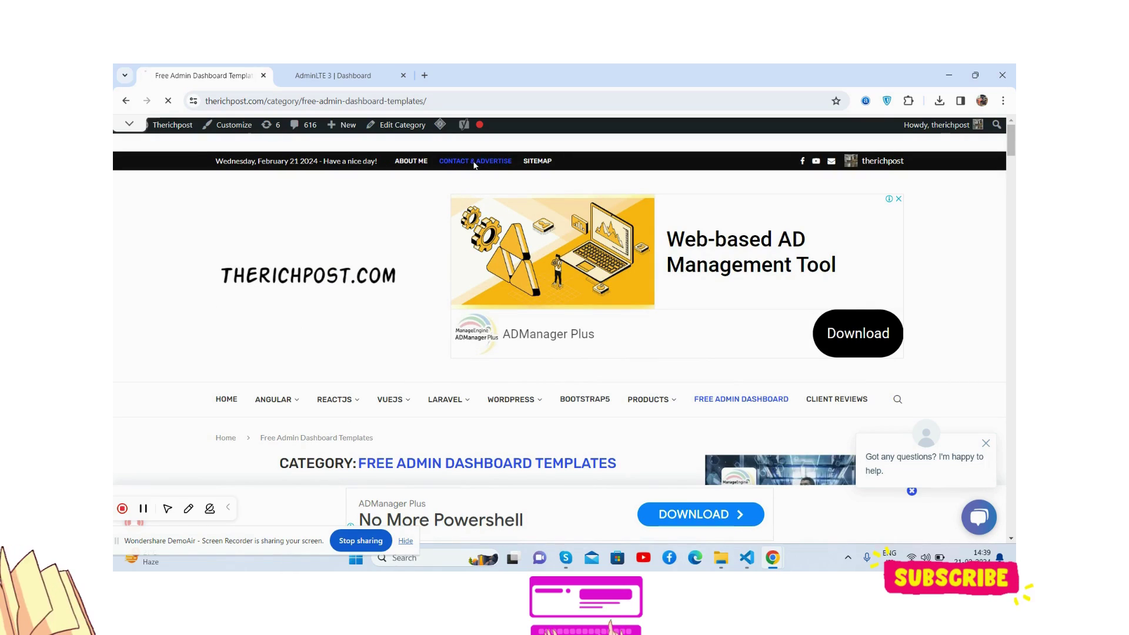
{"action": "left_click", "coordinate": [364, 69]}
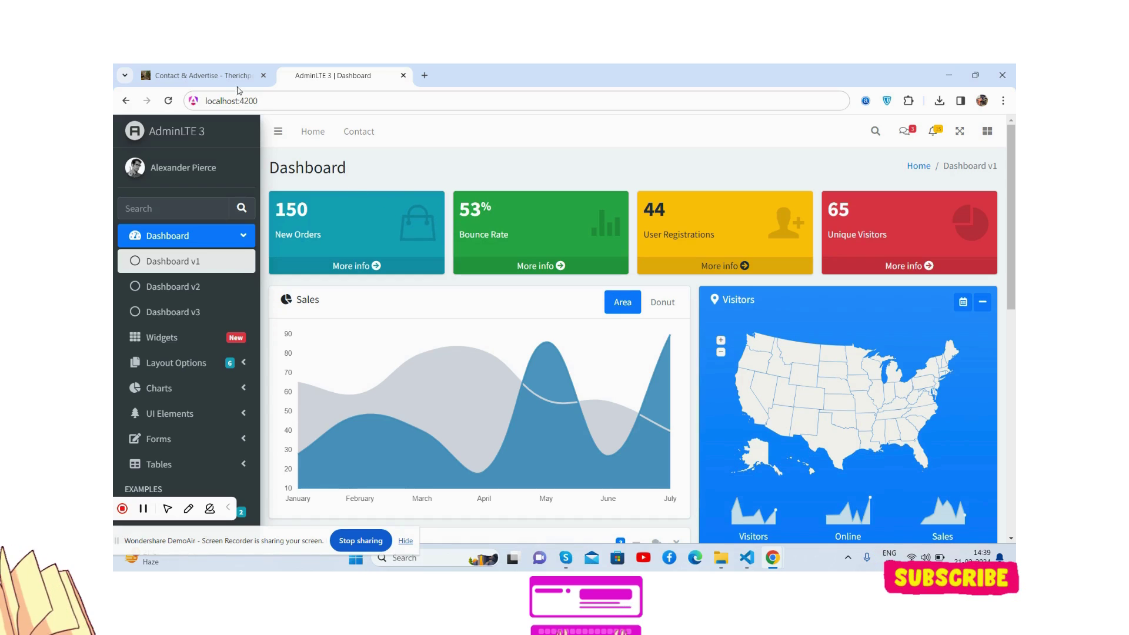
{"action": "left_click", "coordinate": [203, 74]}
{"action": "scroll", "coordinate": [407, 281], "scroll_direction": "down", "scroll_amount": 5}
{"action": "scroll", "coordinate": [407, 281], "scroll_direction": "down", "scroll_amount": 3}
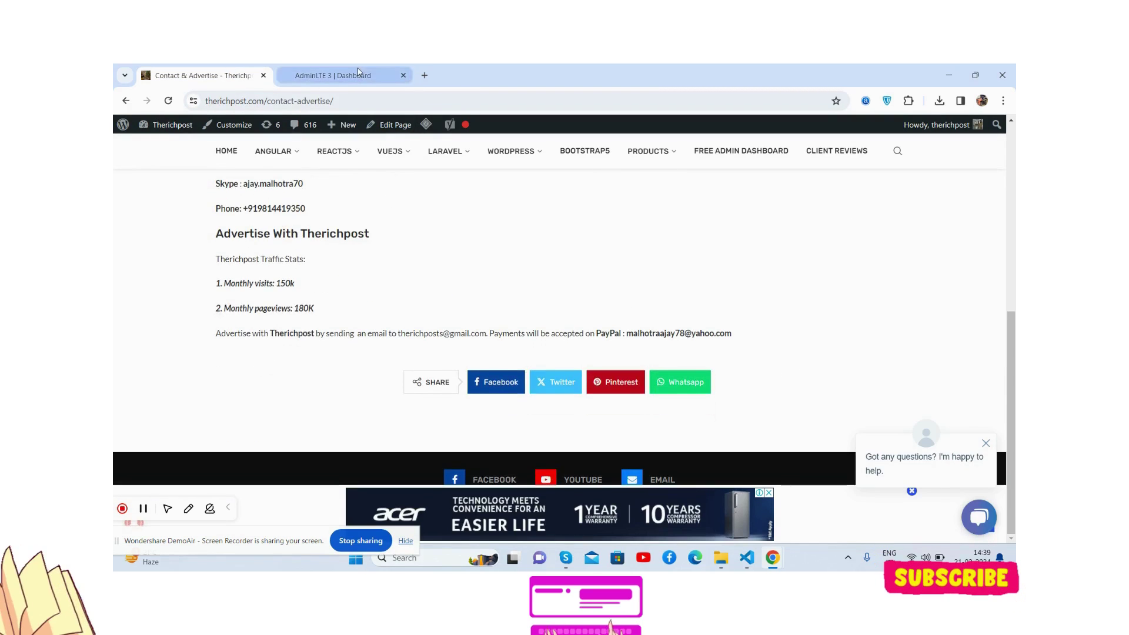
{"action": "left_click", "coordinate": [332, 75]}
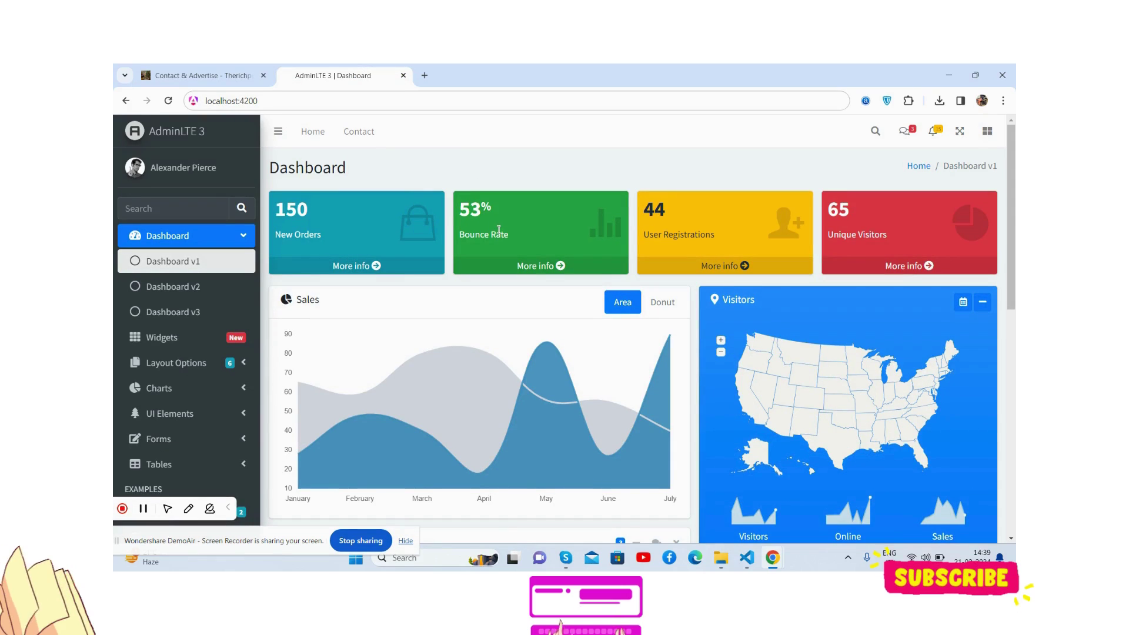